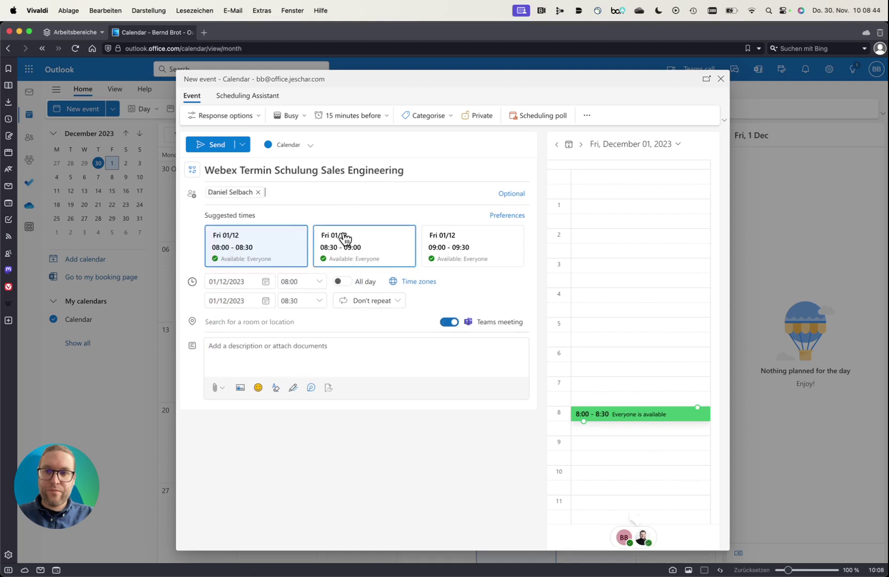
Step: Enter "Herzliche Einladung" as the description of the new event
click(347, 347)
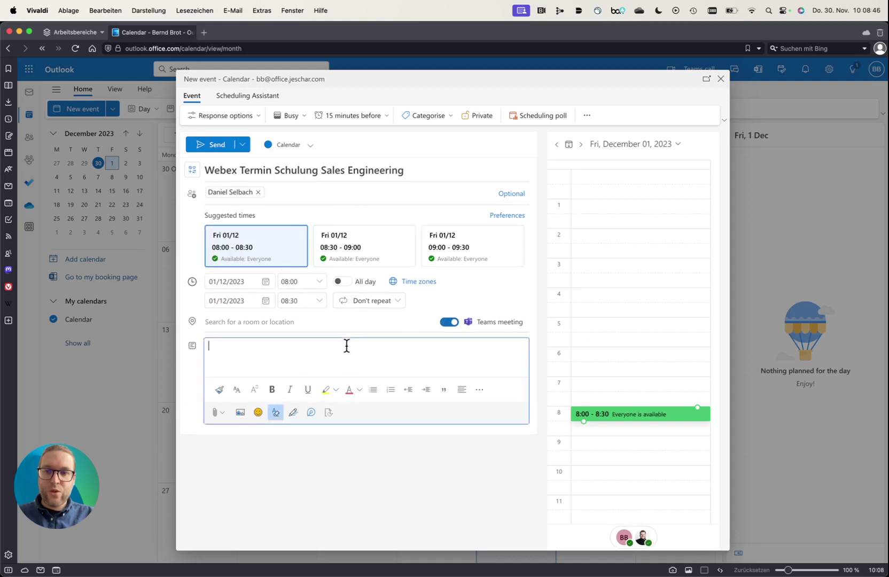
text(Herzliche Ein)
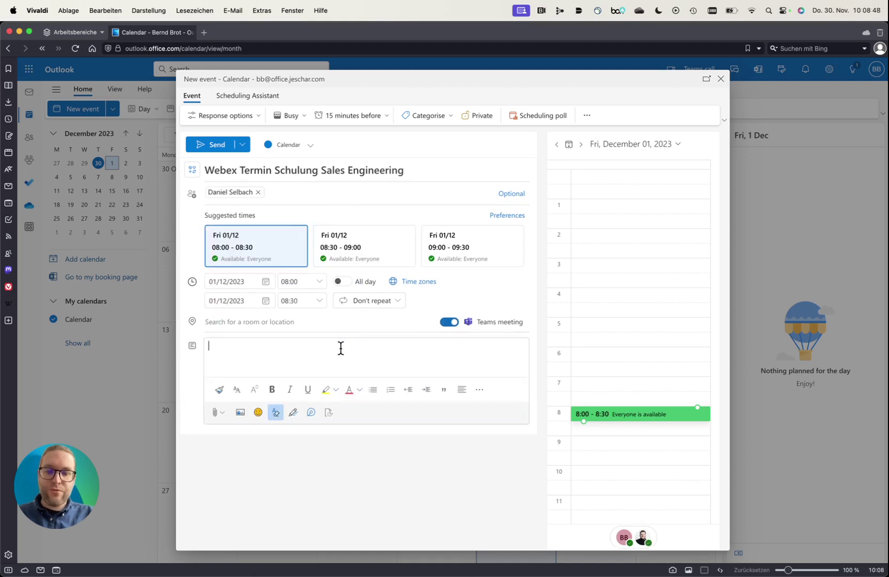
text(ladung)
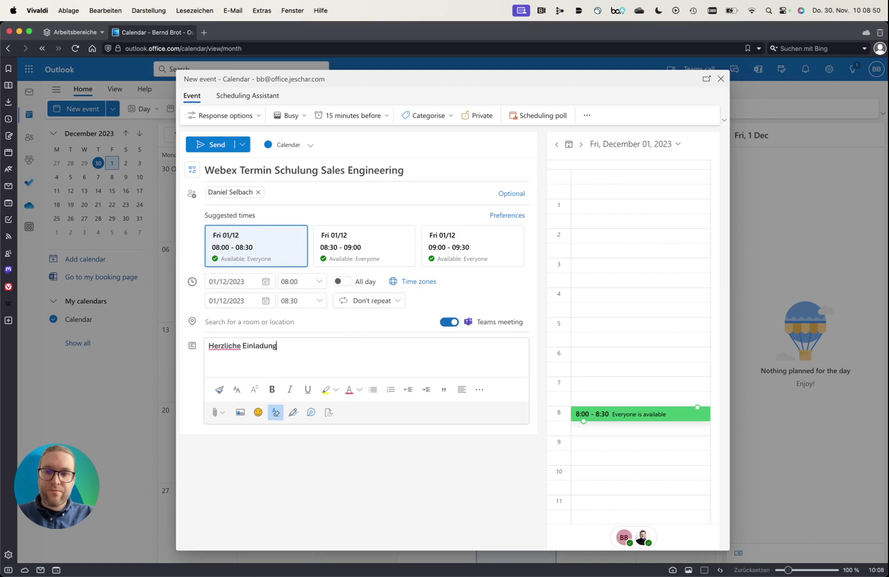
click(452, 323)
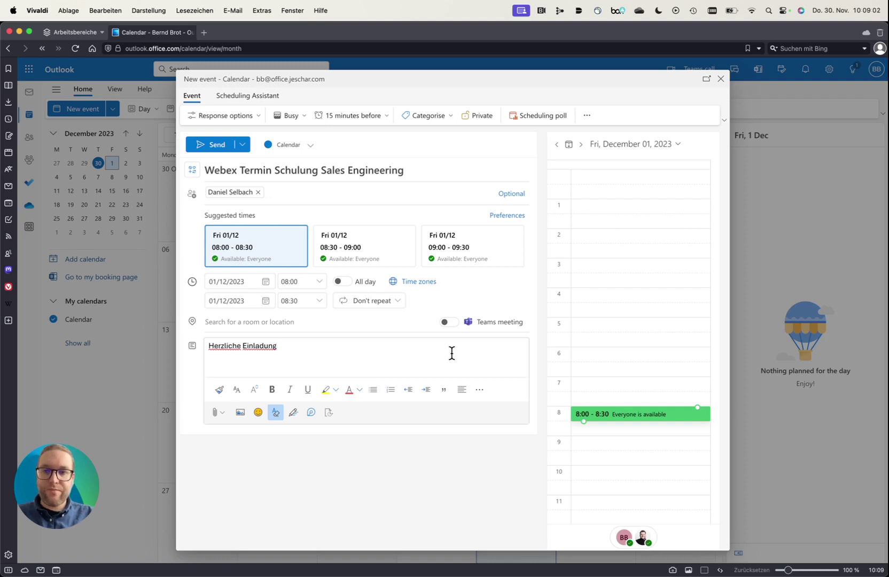
click(302, 322)
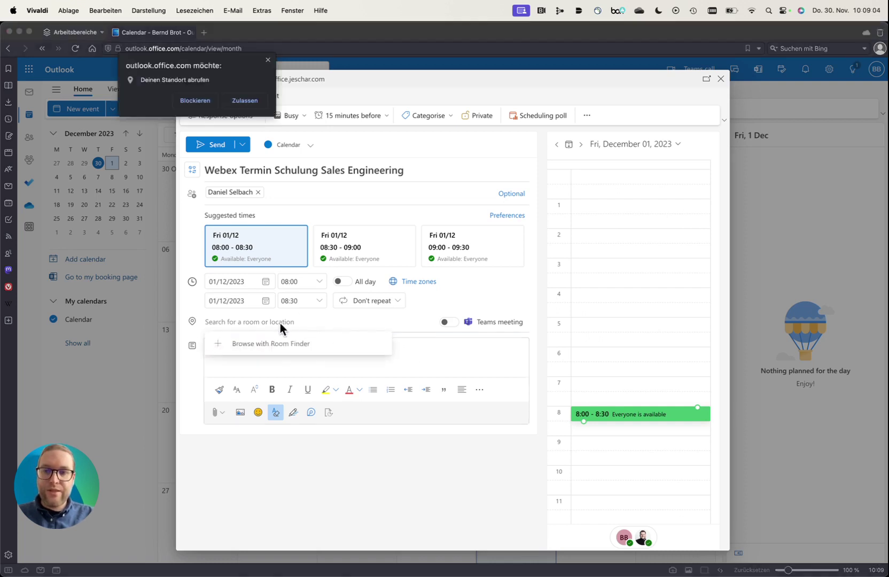
click(268, 63)
text(@)
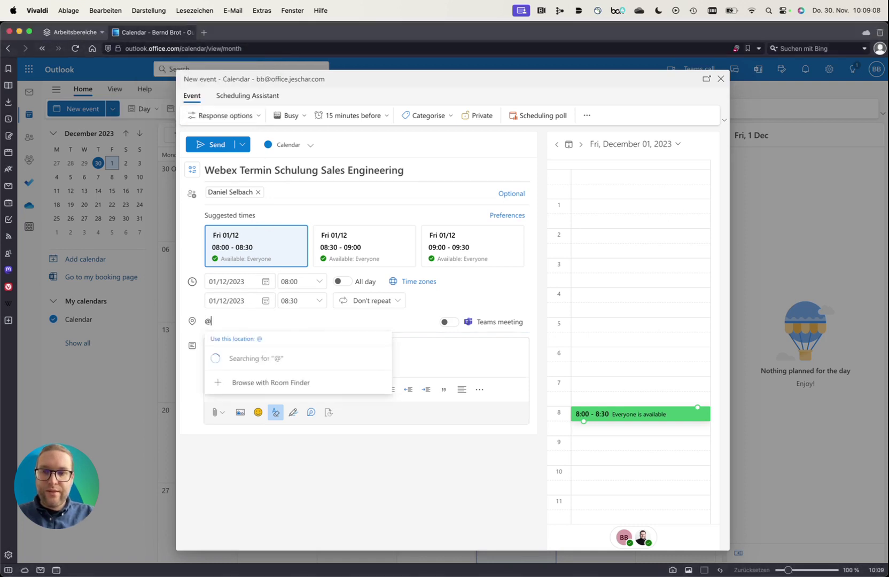
text(webex)
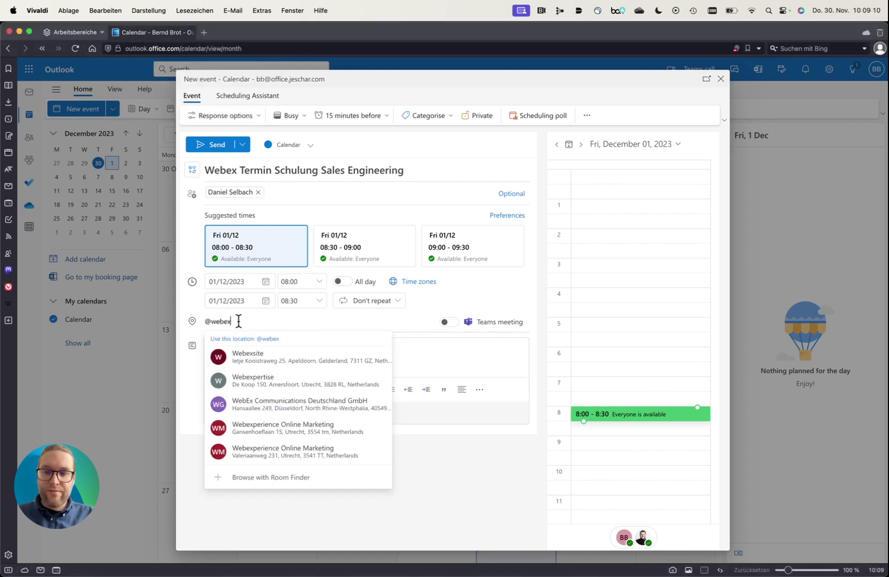
click(270, 339)
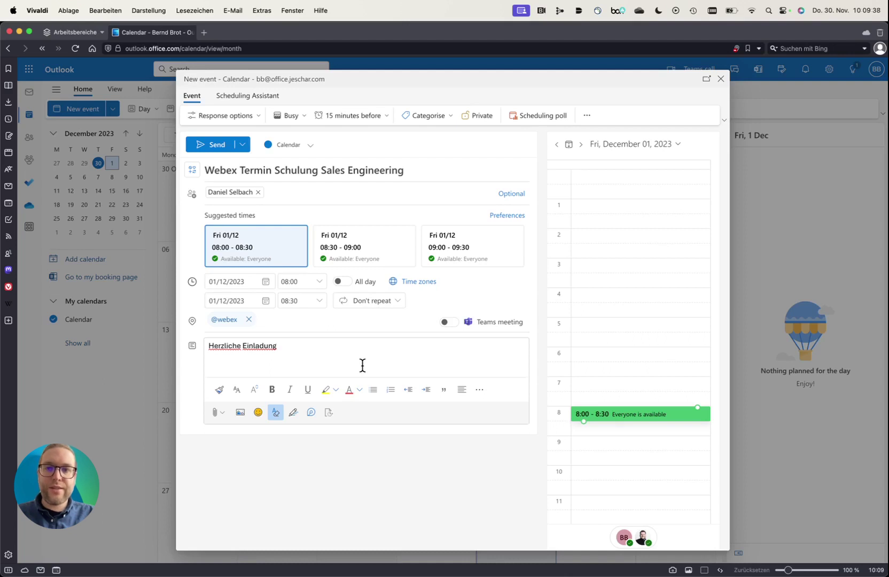
text(@)
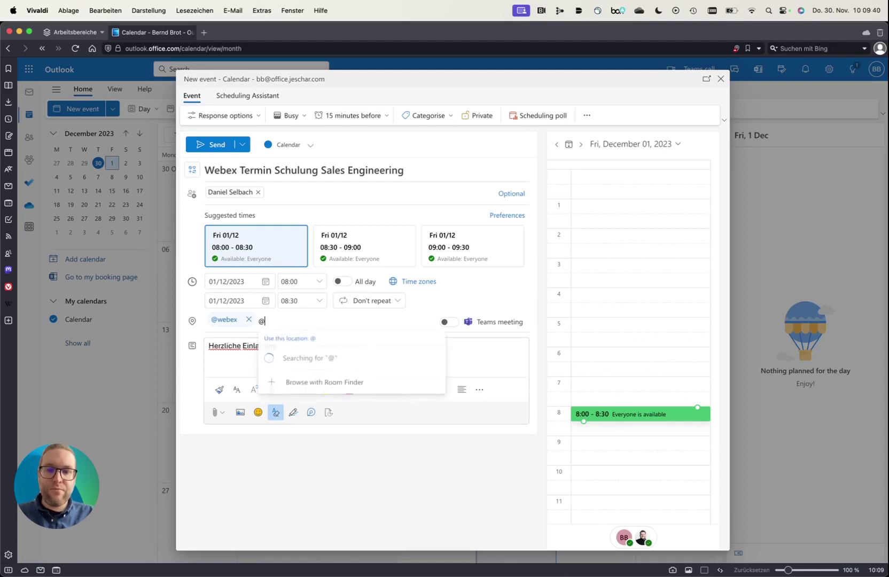
text(meet)
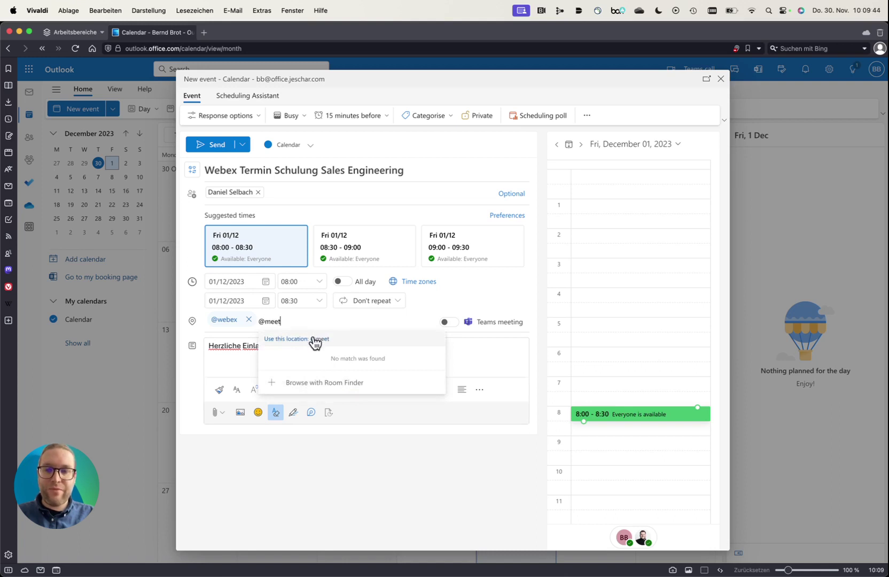
key(BackSpace)
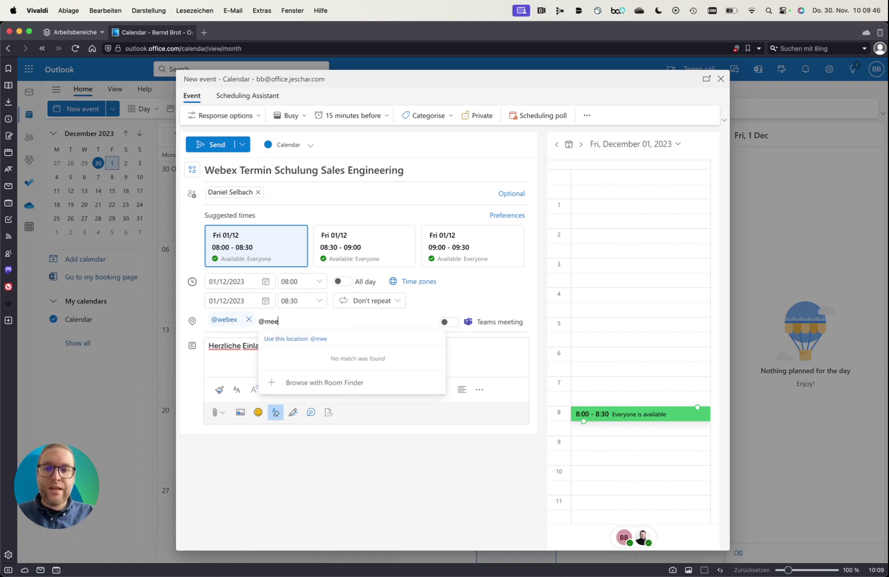
key(BackSpace)
key(BackSpace)
key(BackSpace)
key(BackSpace)
Step: Send the "Webex Termin Schulung Sales Engineering" invitation
click(229, 364)
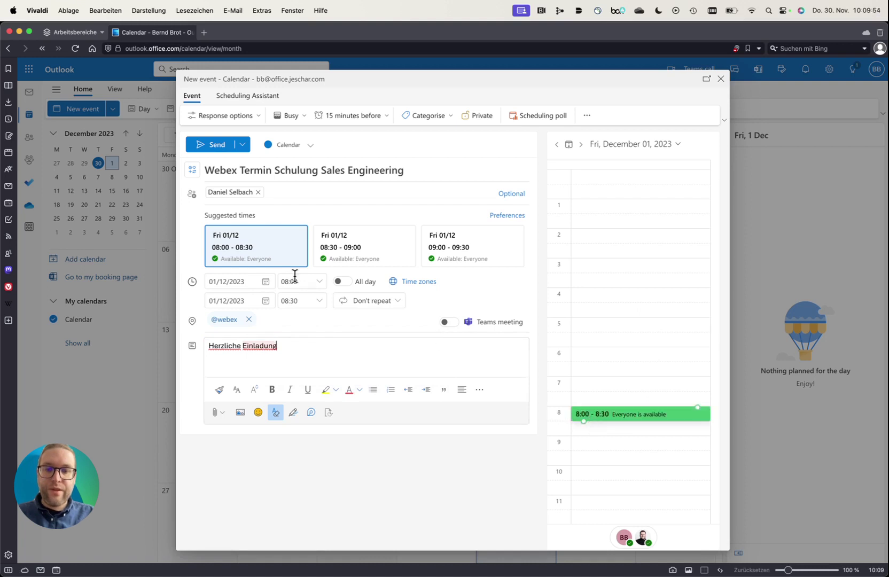
click(209, 145)
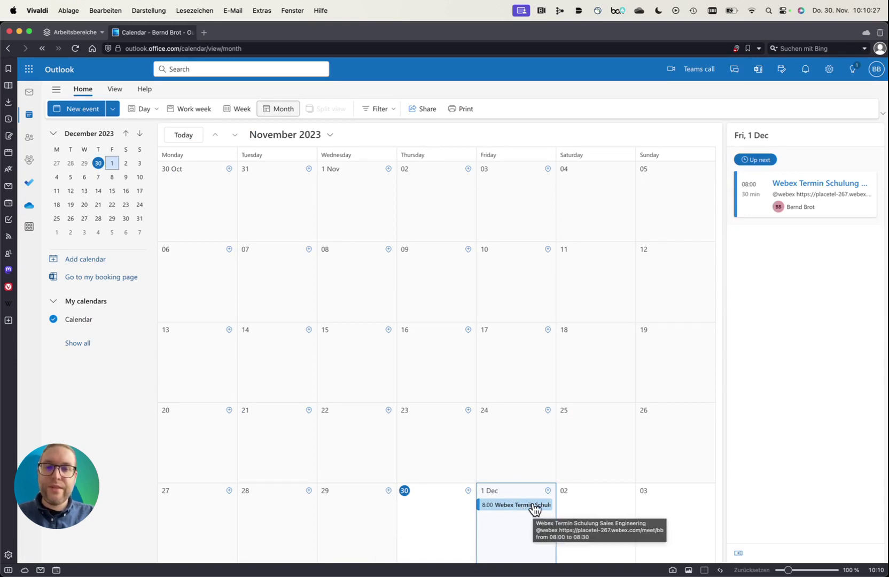
Step: Open the sent event on 1 December, review the Webex join details in its description, and close it without changes
click(534, 507)
click(601, 538)
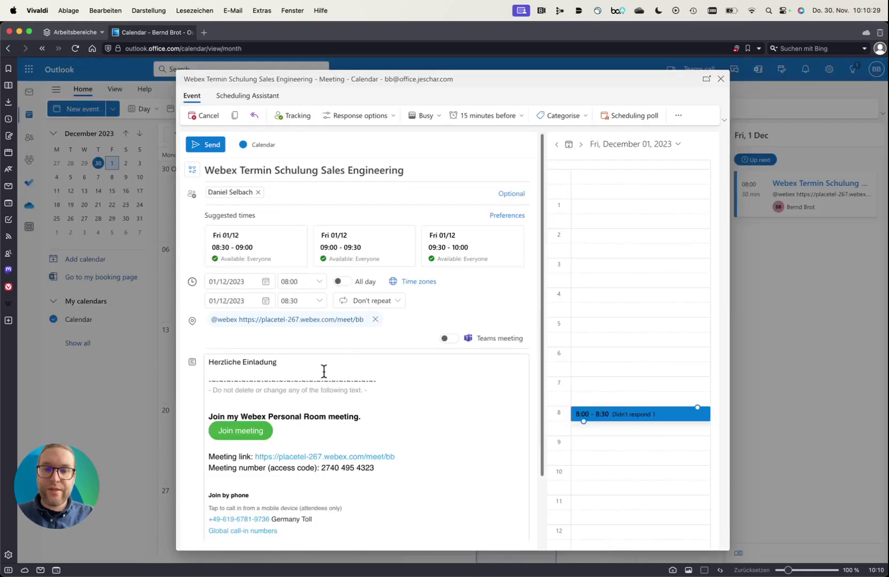
scroll(344, 439, down, 2)
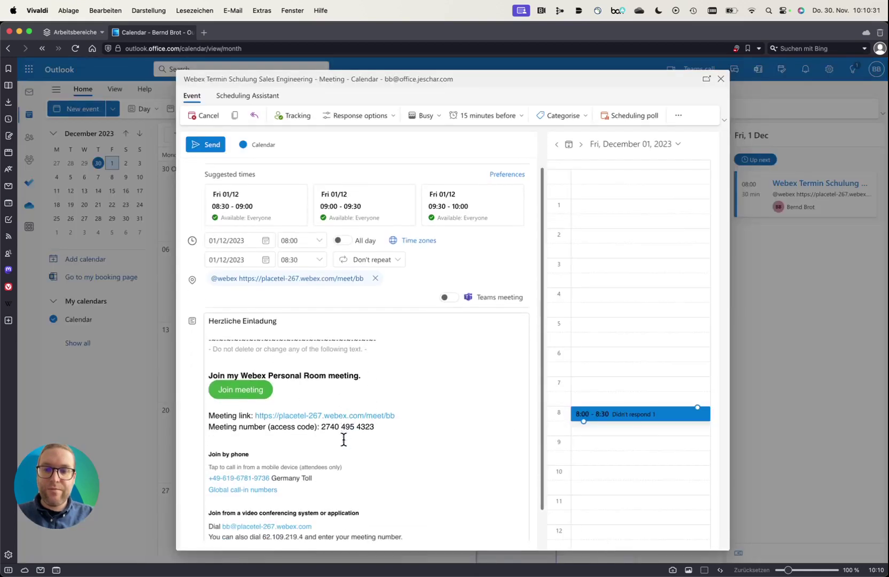
scroll(344, 439, down, 1)
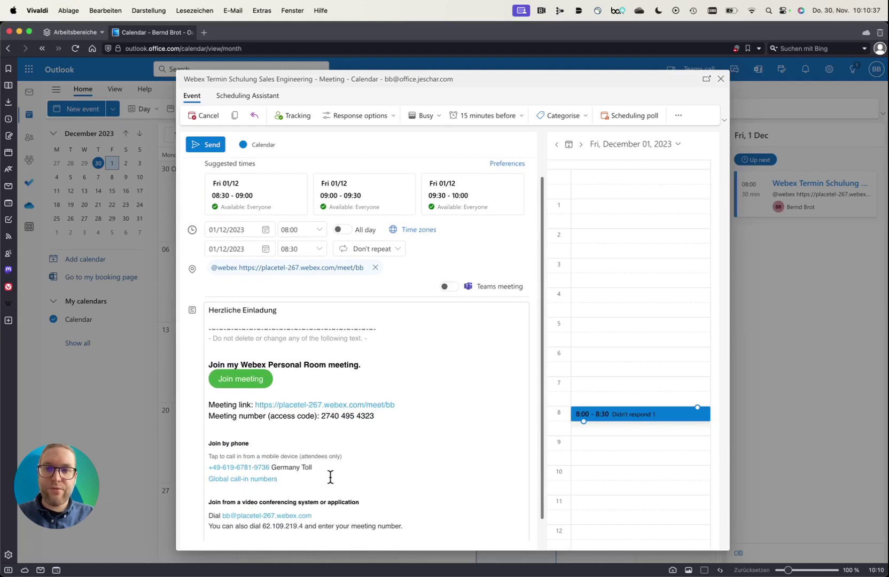
click(721, 78)
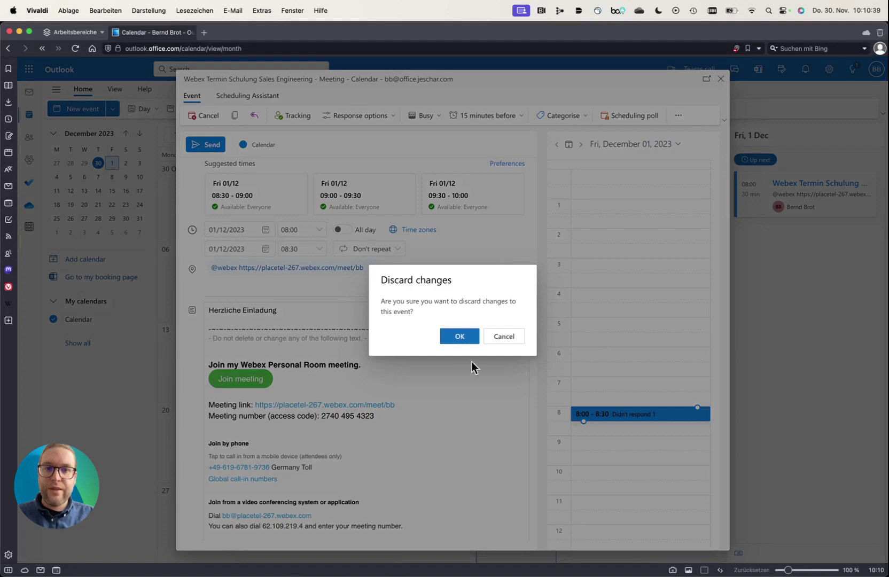
click(455, 337)
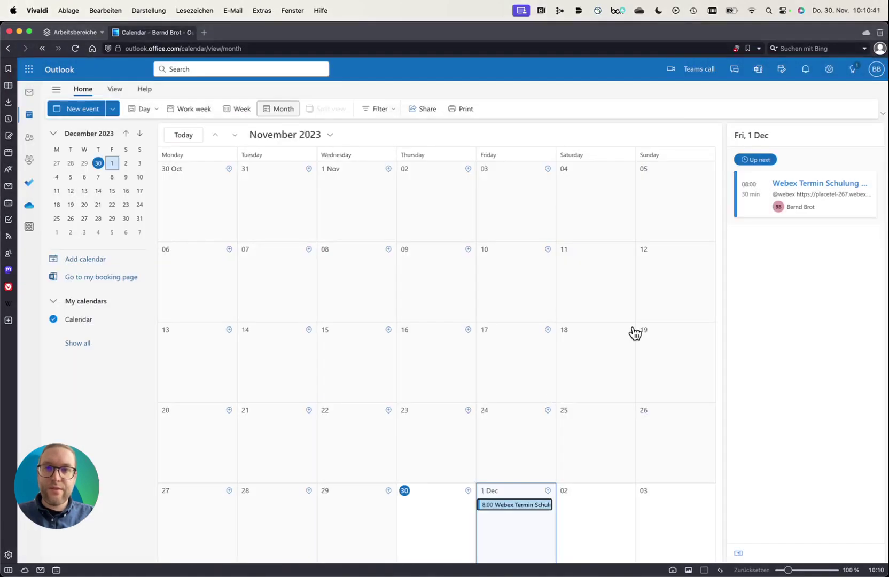
Step: Switch to the Webex app and check the meetings calendar for the Sales Engineering training event
key(ctrl+Right)
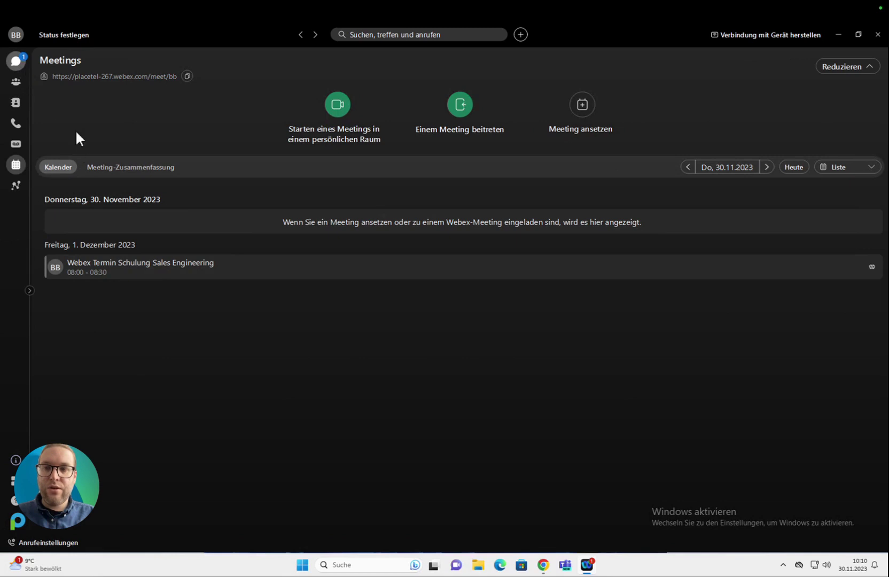
key(ctrl+shift+n)
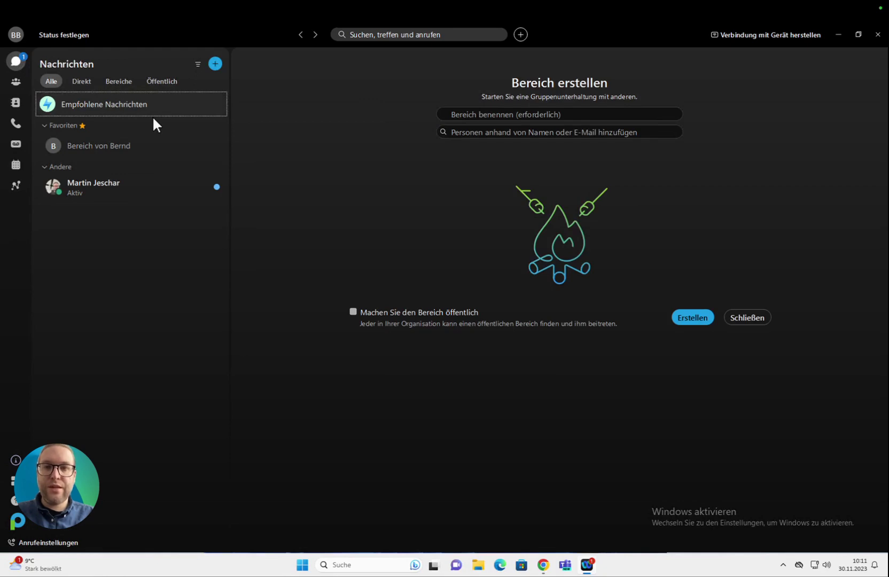
click(16, 164)
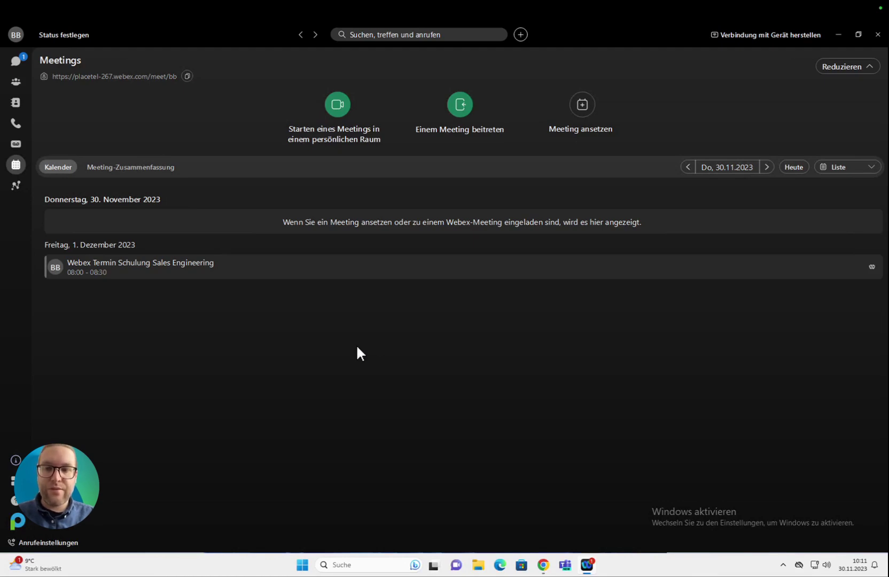
Step: Switch back to Outlook and turn on automatic replies in the email settings
key(ctrl+Left)
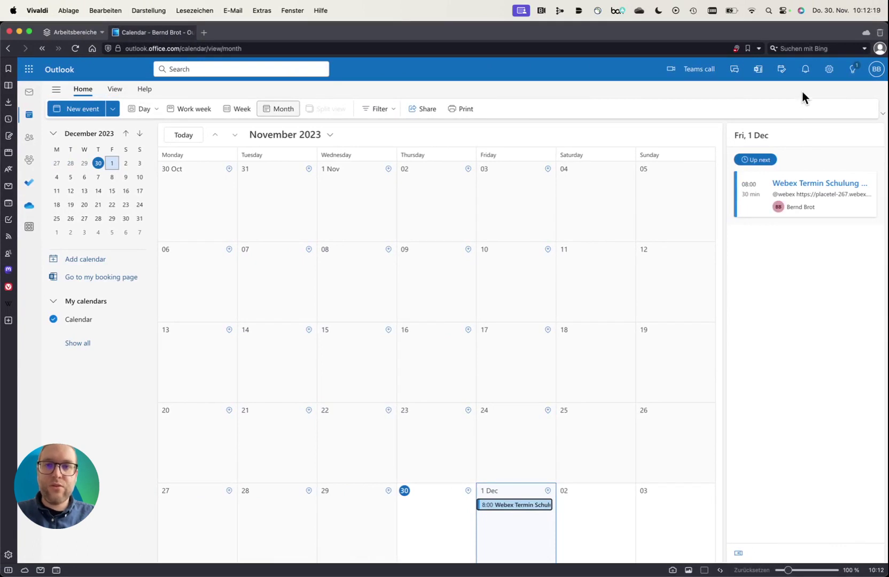
click(830, 70)
click(181, 159)
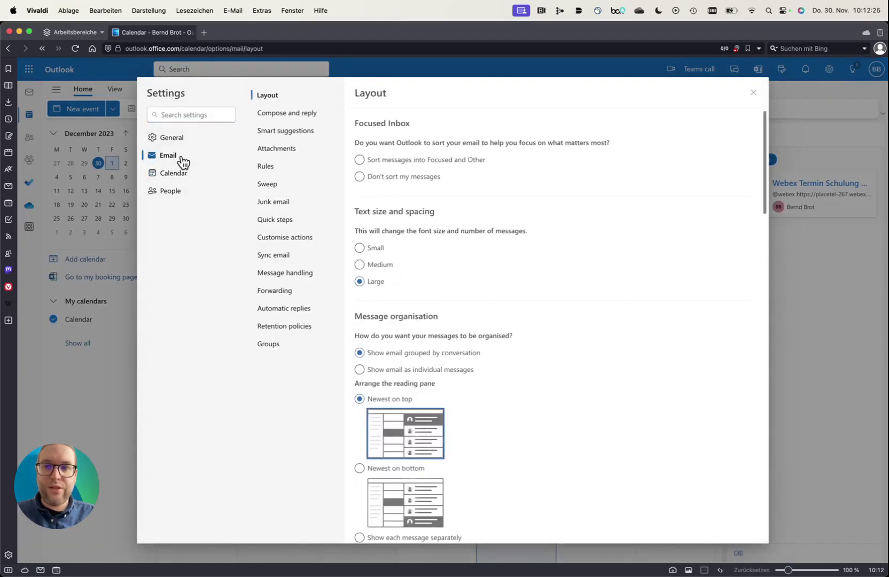
click(297, 309)
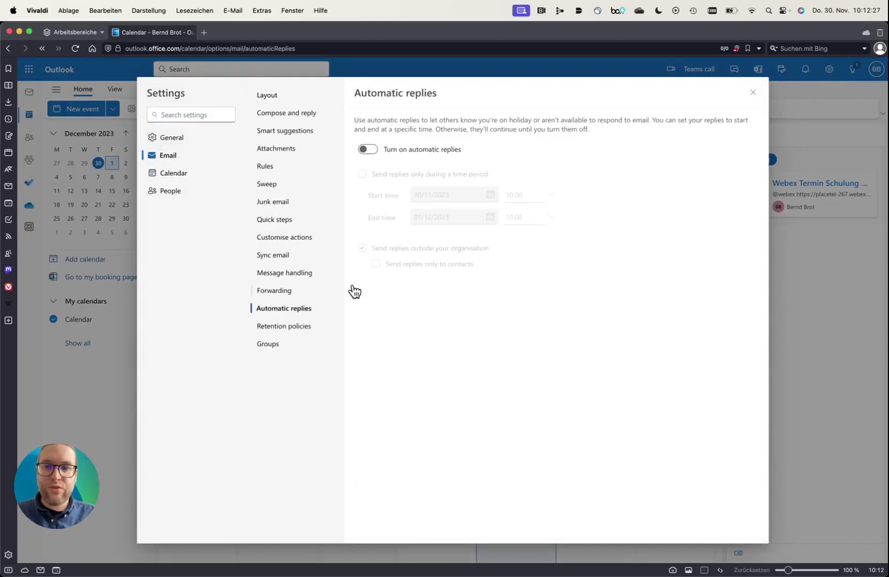
click(367, 149)
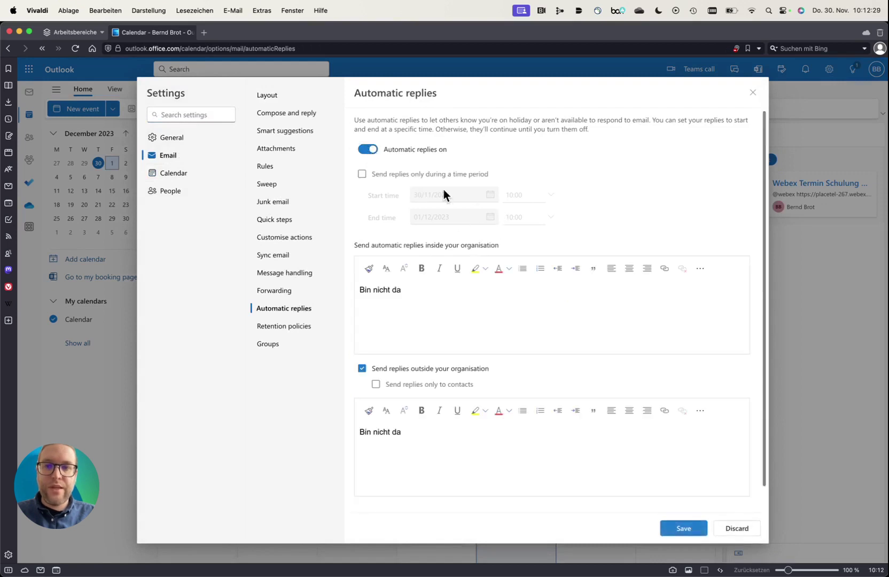
Step: Limit the automatic replies to a time period starting 30/11/2023 and ending 02/12/2023
click(415, 174)
click(491, 196)
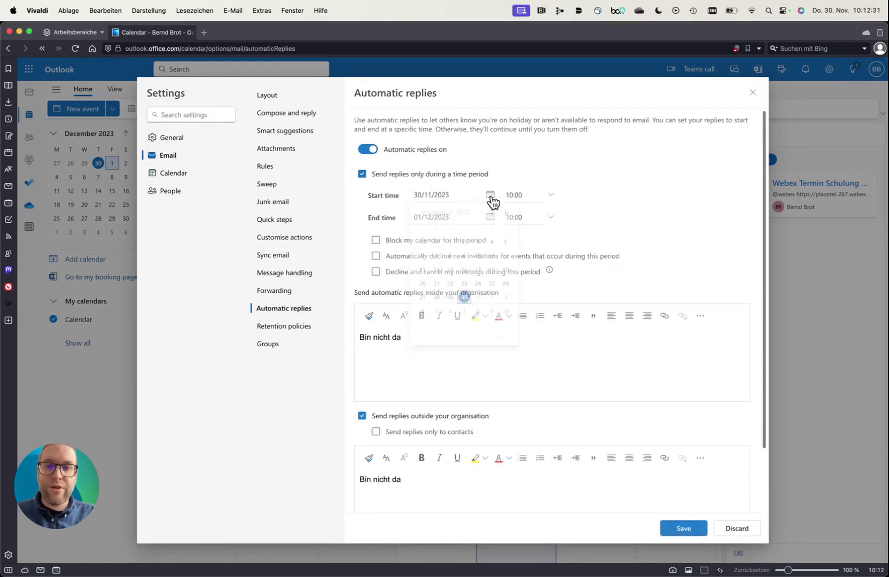
click(464, 301)
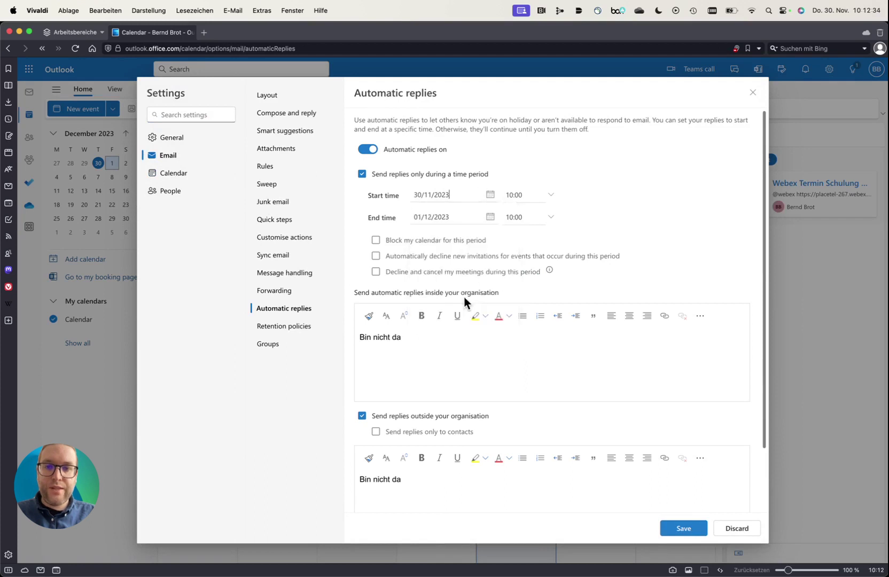
click(512, 196)
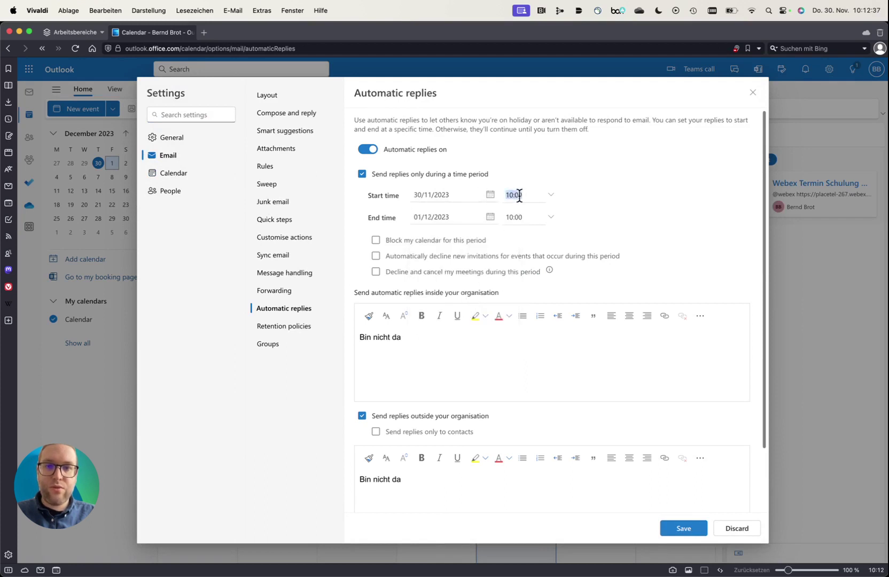
click(427, 217)
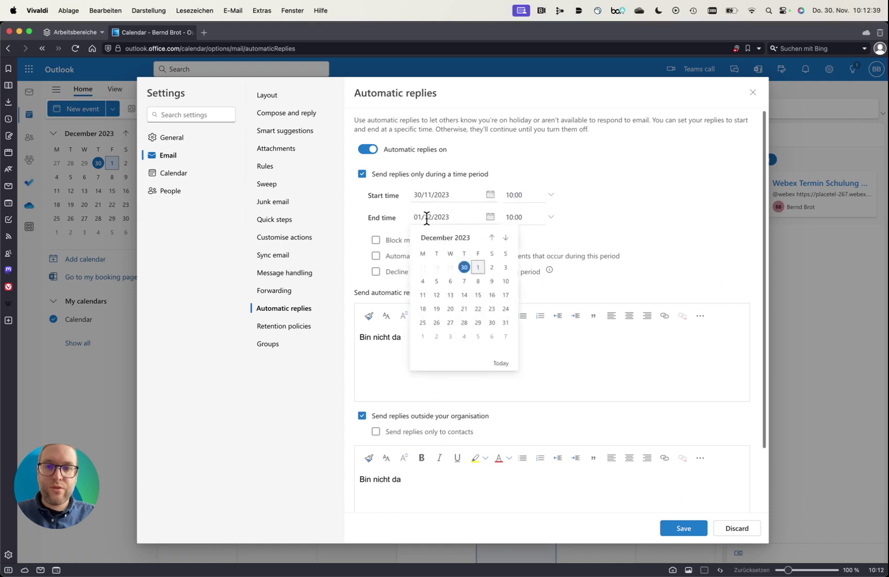
click(492, 272)
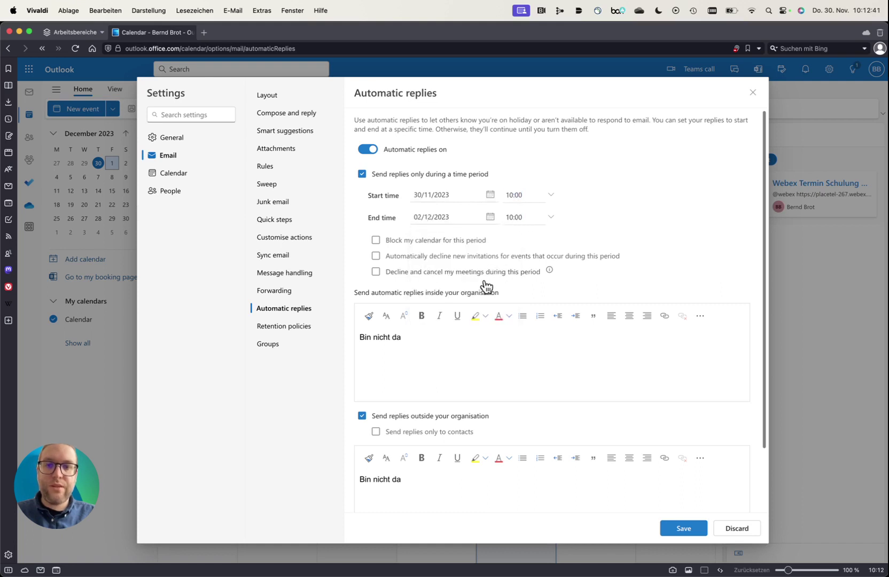
Step: Keep the "Bin nicht da" reply text and save the automatic replies settings
triple_click(434, 338)
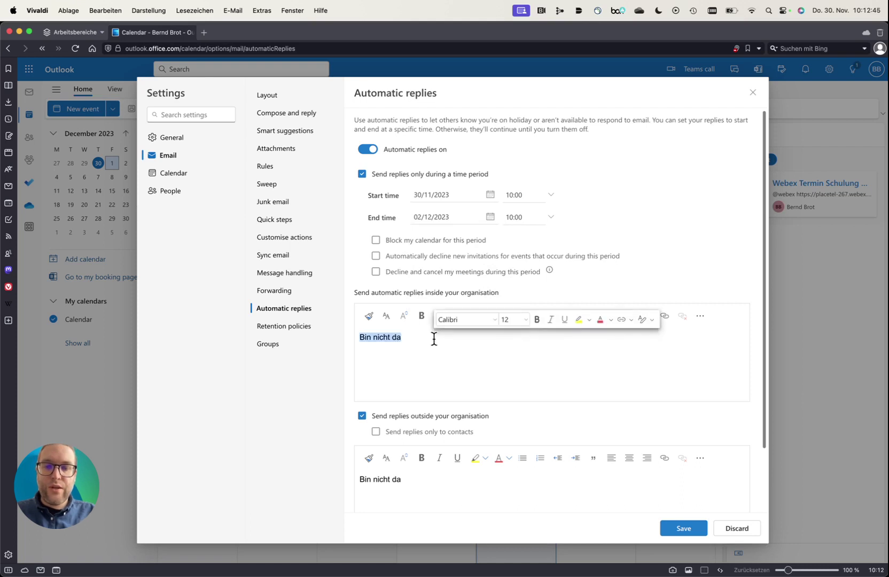
click(401, 338)
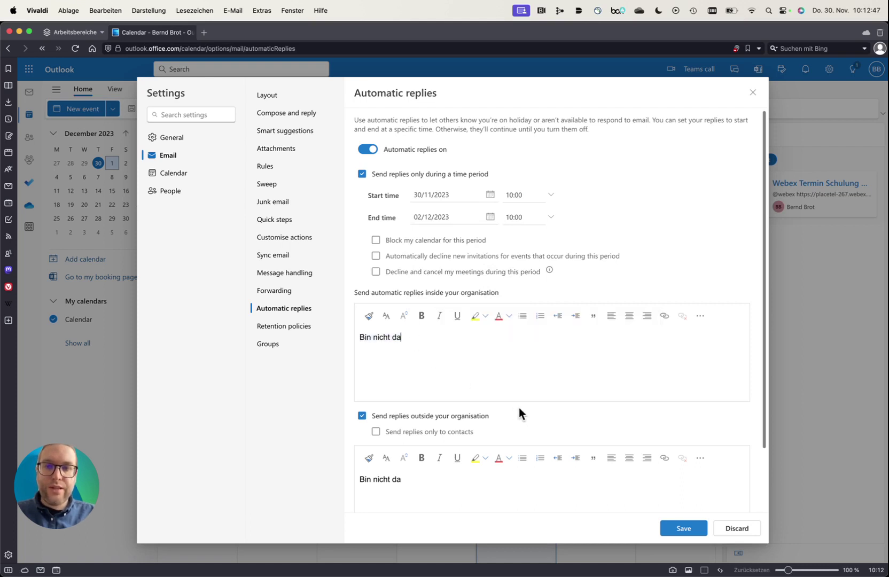
click(678, 527)
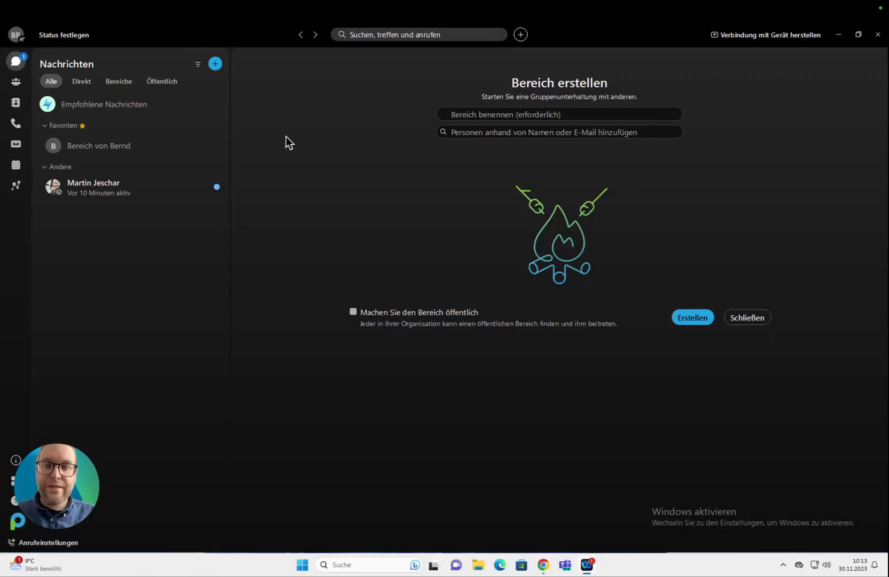
Step: In the Webex app, check the availability shown in the profile menu and display its availability options
click(16, 36)
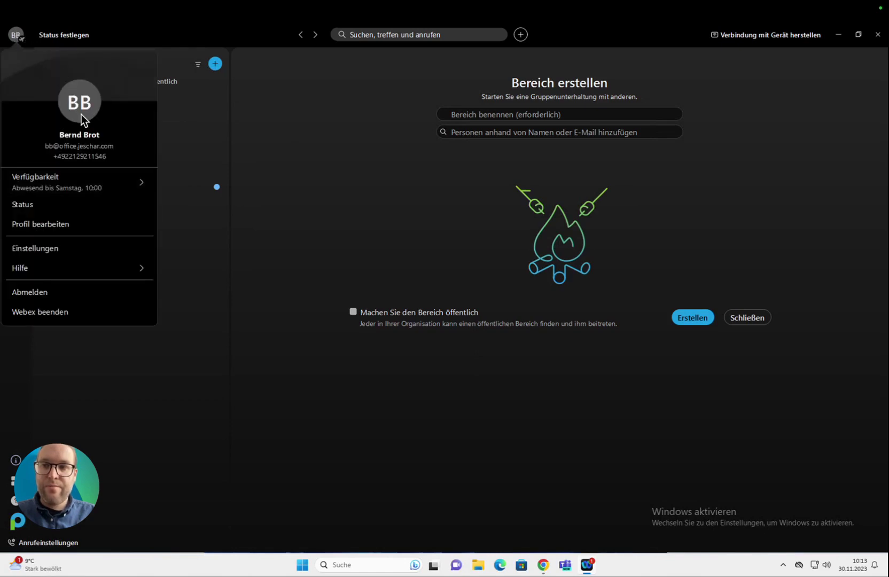
mouse_move(70, 187)
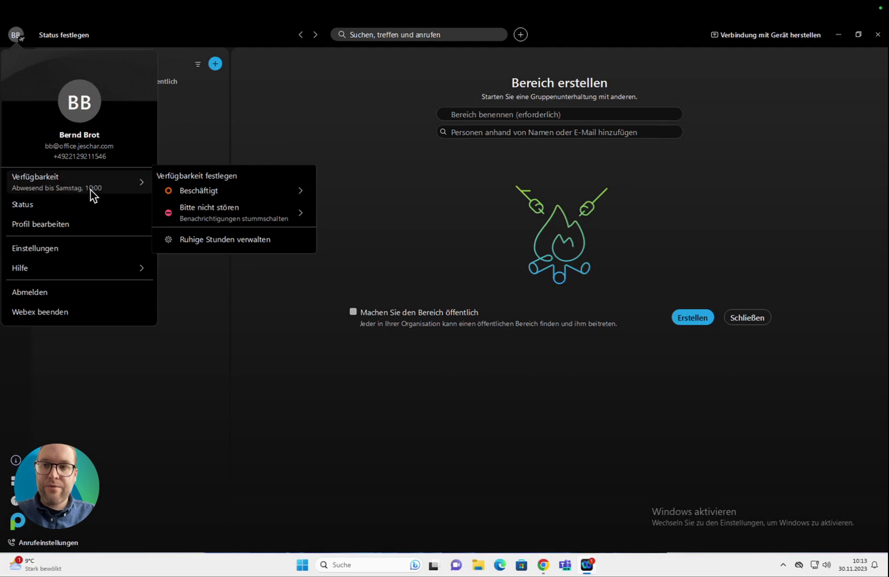